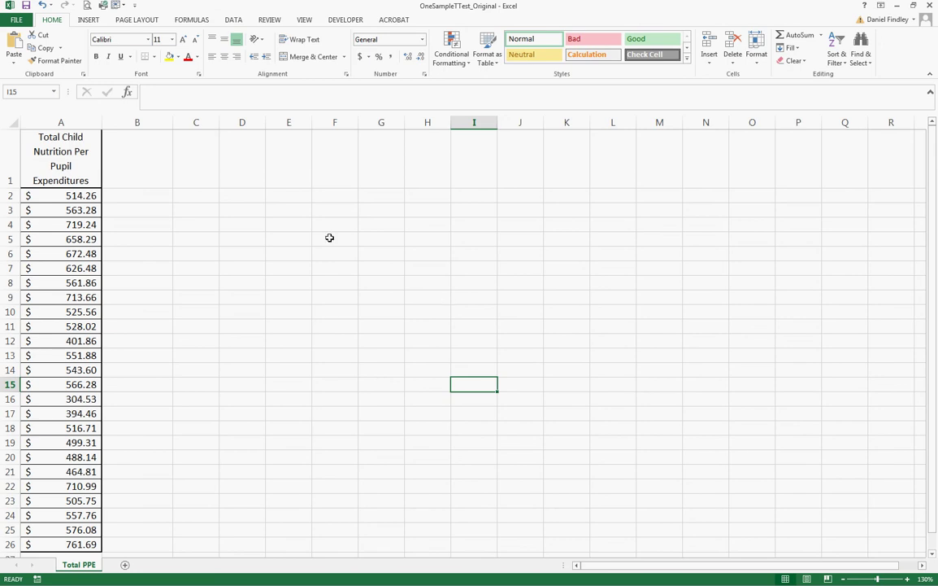
# Enter the header 'Hypothesized Value' in B1, wrapped and centred horizontally and vertically
pyautogui.click(131, 165)
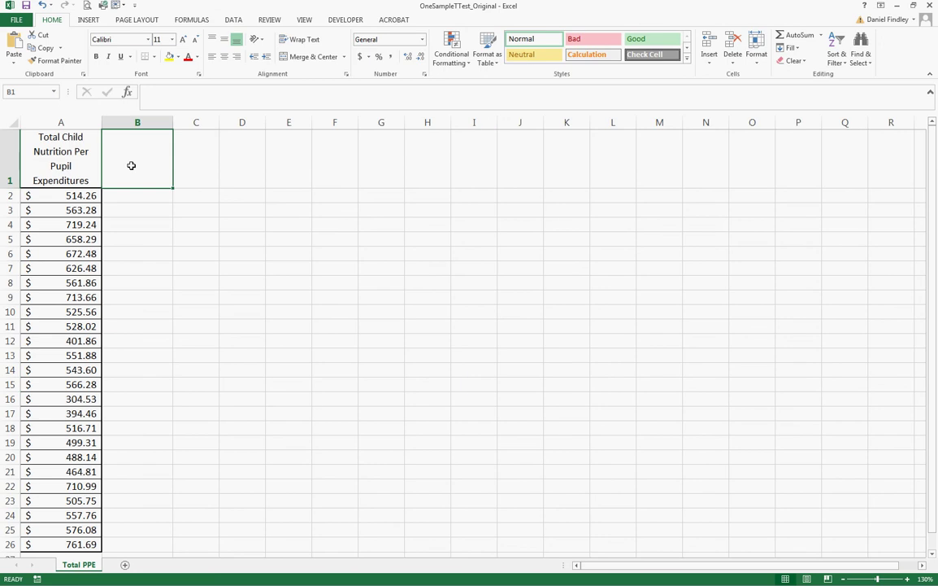
pyautogui.write('Hy')
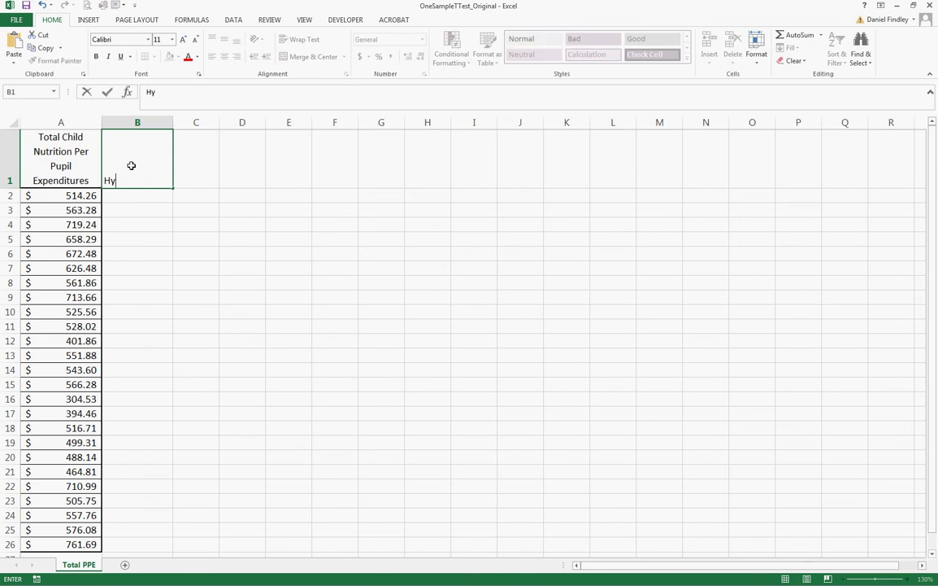
pyautogui.write('pothesized V')
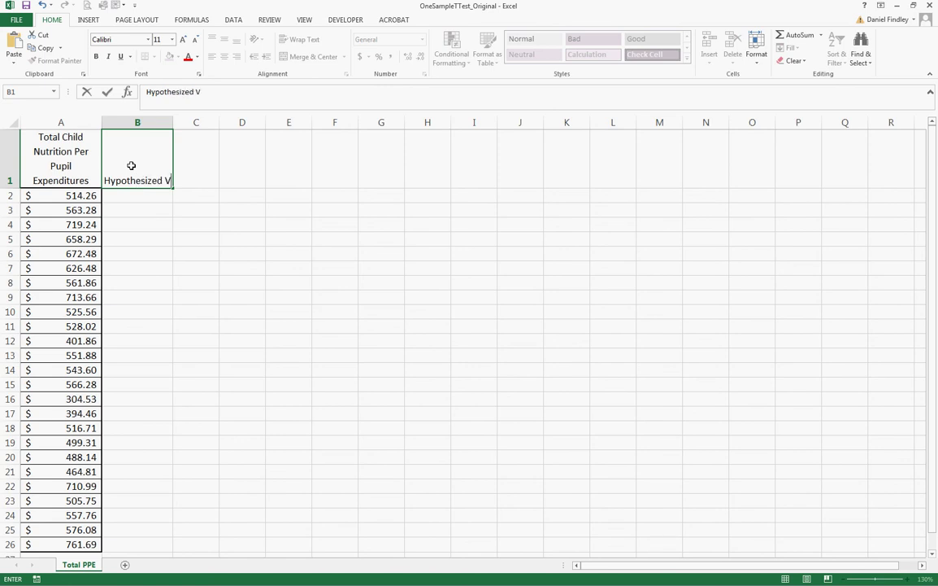
pyautogui.write('alue')
pyautogui.press('Return')
pyautogui.click(131, 165)
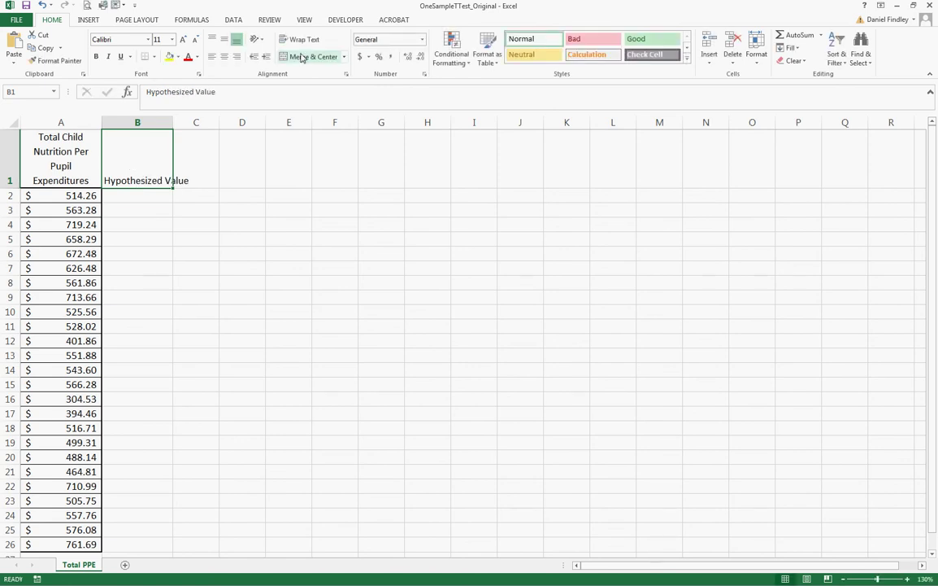
pyautogui.click(302, 39)
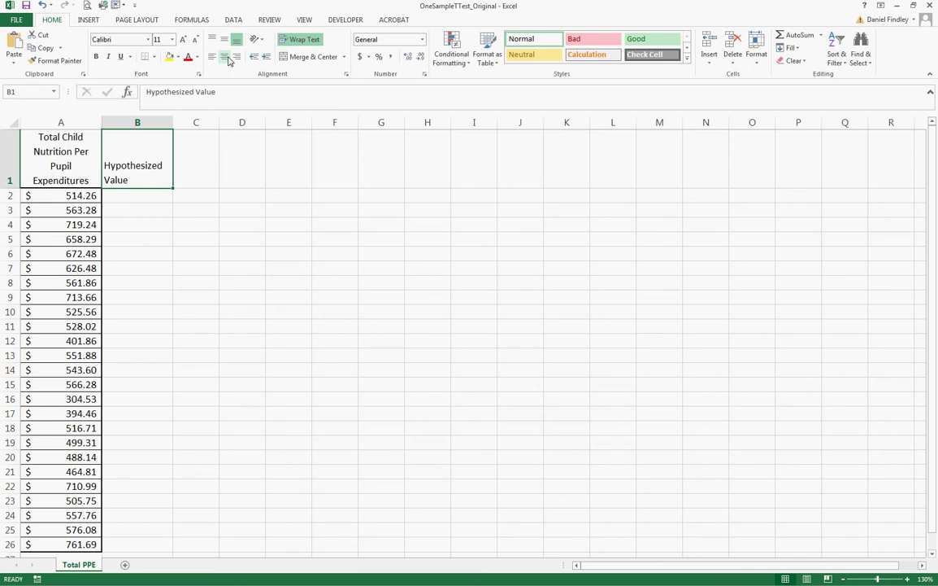
pyautogui.click(226, 57)
pyautogui.click(224, 39)
# Enter 500 in B2 and fill it down through B26
pyautogui.click(127, 200)
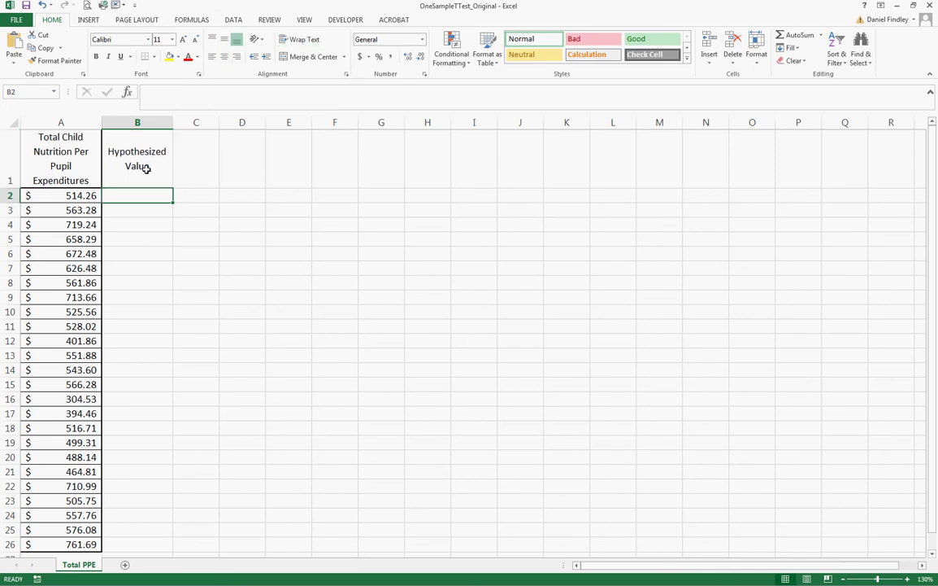
pyautogui.write('50')
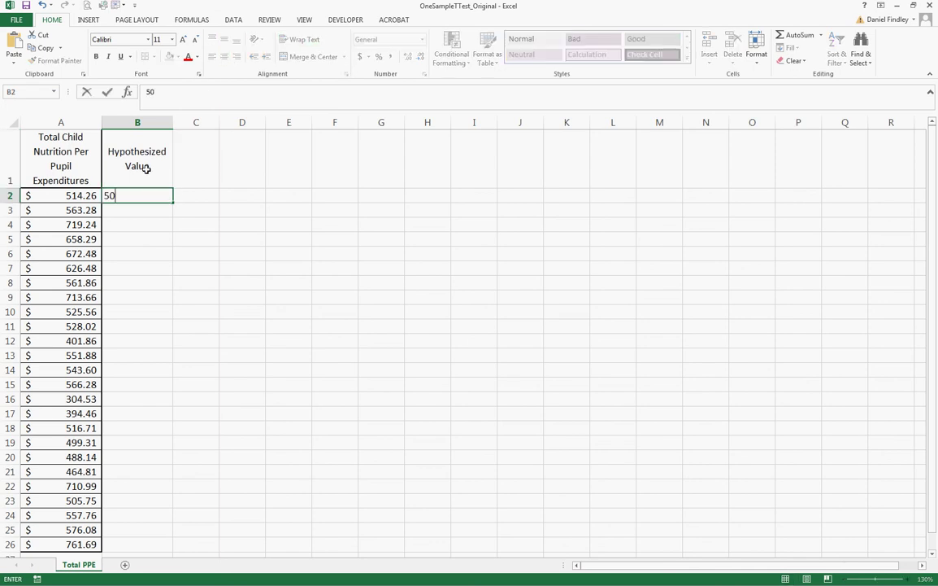
pyautogui.write('0')
pyautogui.press('Return')
pyautogui.click(155, 196)
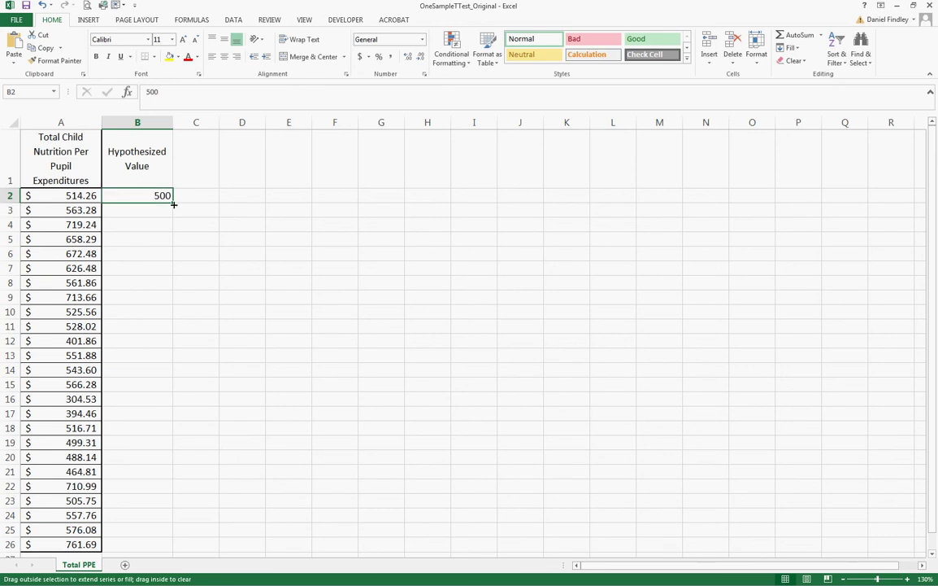
pyautogui.doubleClick(174, 204)
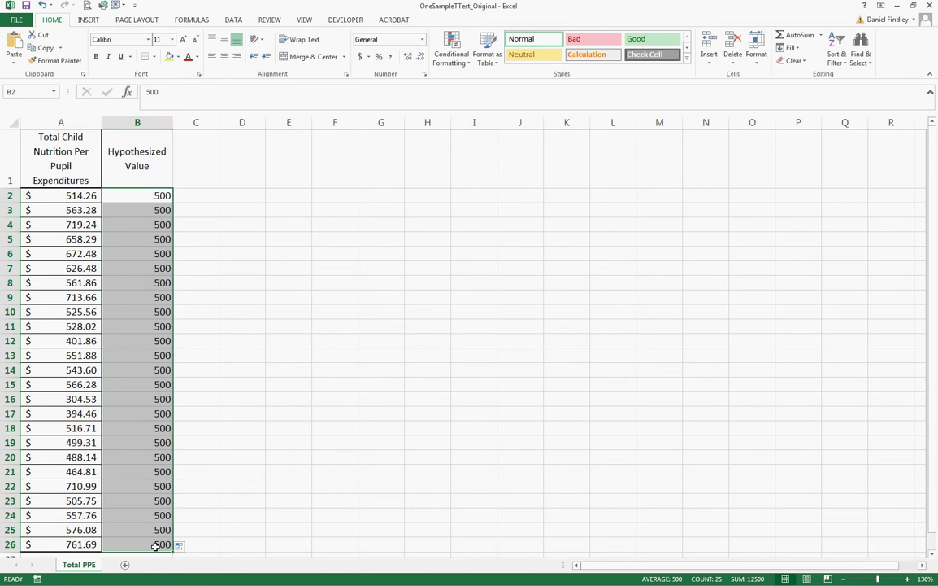
# Apply All Borders to the A1:B26 table
pyautogui.moveTo(155, 545); pyautogui.dragTo(131, 136)
pyautogui.click(154, 56)
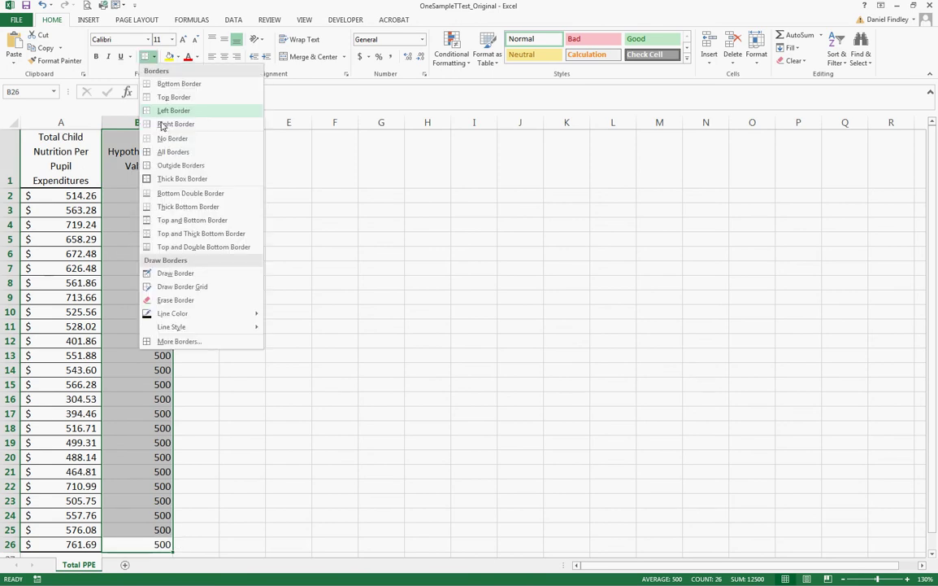
pyautogui.click(167, 112)
pyautogui.hotkey('ctrl', 'Home')
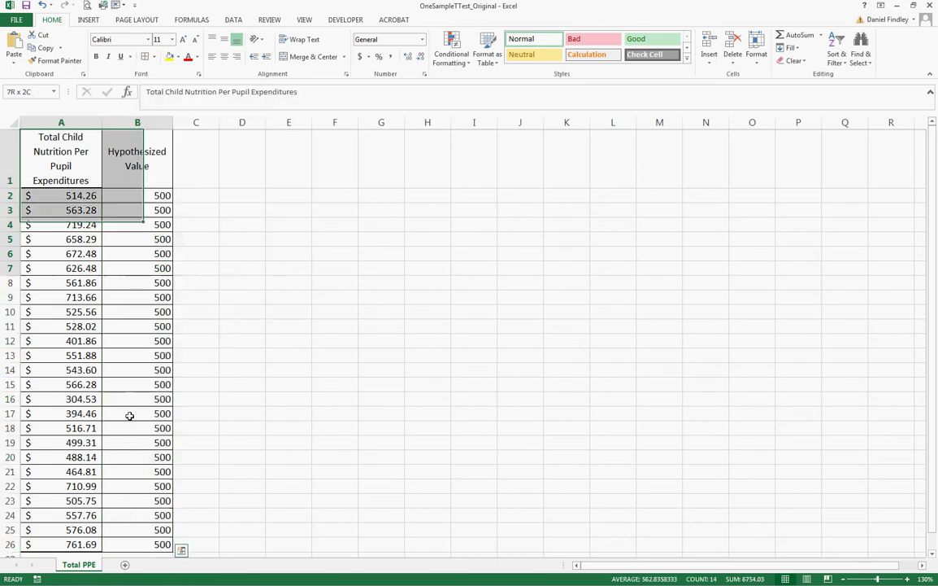
pyautogui.hotkey('ctrl', 'a')
pyautogui.click(154, 56)
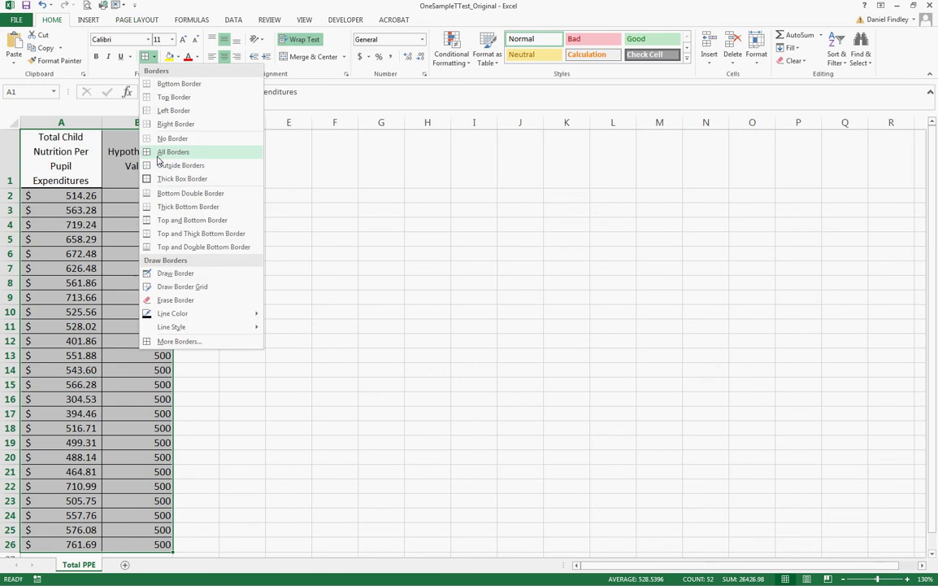
pyautogui.click(160, 152)
# Check the bordered columns and headers, then select cell D2 for the results
pyautogui.moveTo(136, 159); pyautogui.dragTo(146, 547)
pyautogui.click(232, 223)
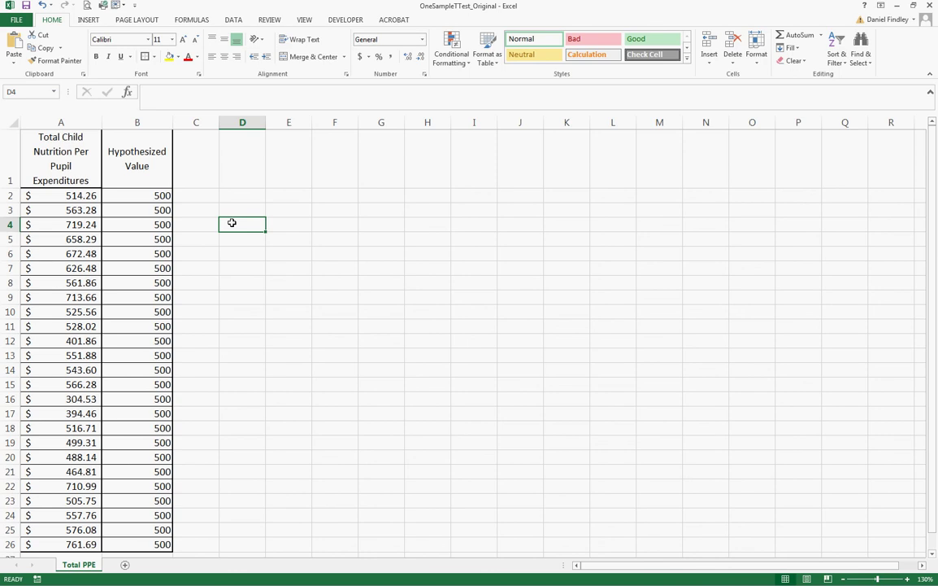
pyautogui.hotkey('ctrl', 'Home')
pyautogui.hotkey('shift', 'Right')
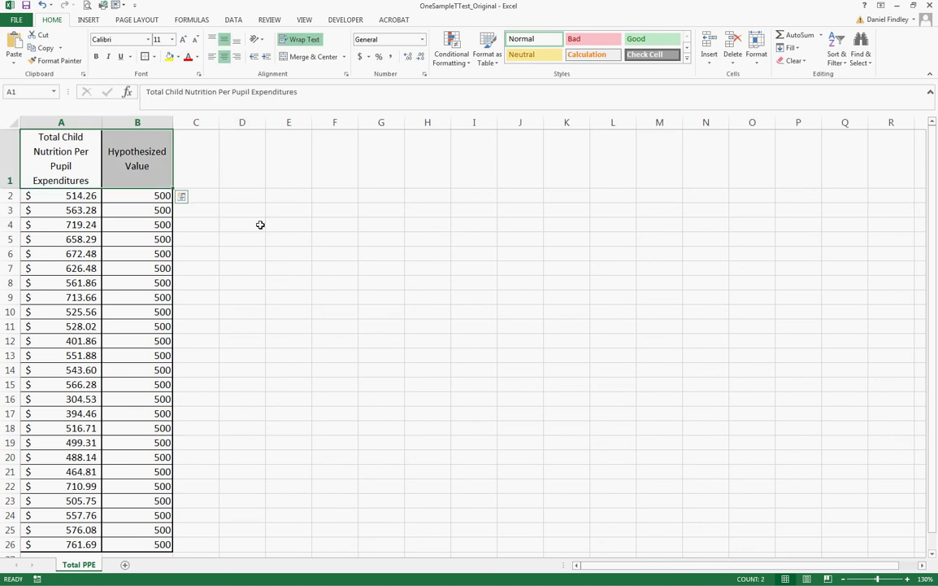
pyautogui.click(274, 239)
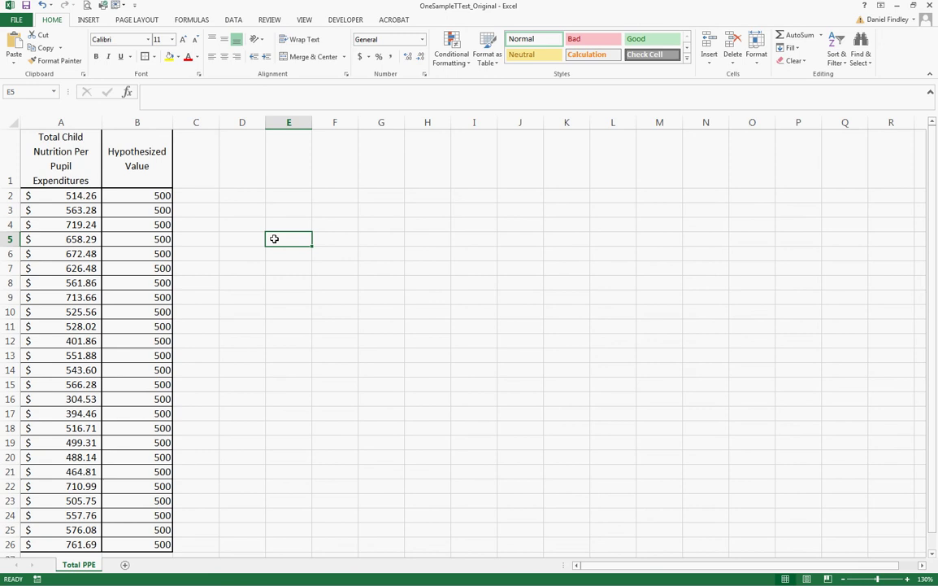
pyautogui.click(236, 195)
# From Data Analysis, choose t-Test: Two-Sample Assuming Unequal Variances
pyautogui.click(232, 19)
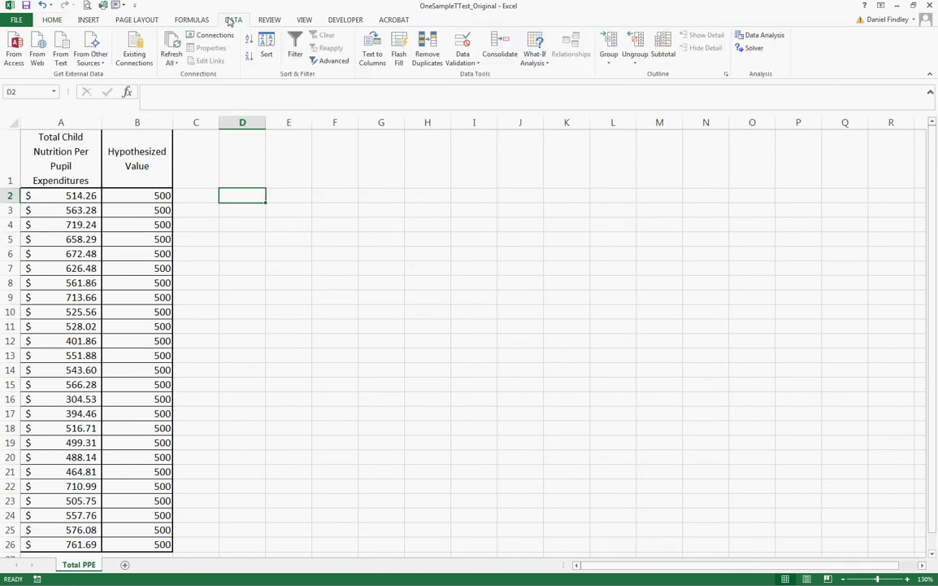
pyautogui.click(762, 36)
pyautogui.moveTo(546, 245); pyautogui.dragTo(422, 178)
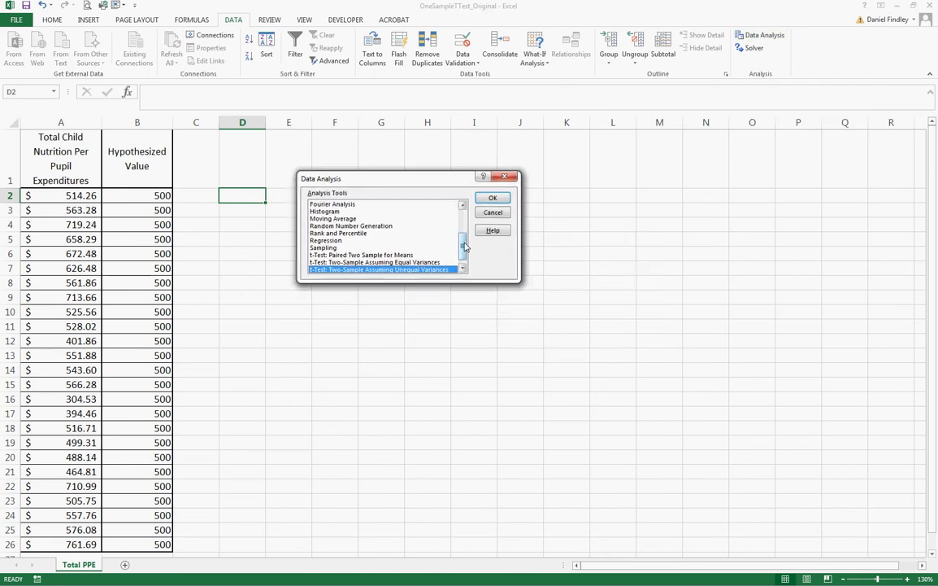
pyautogui.scroll(-1, 464, 246)
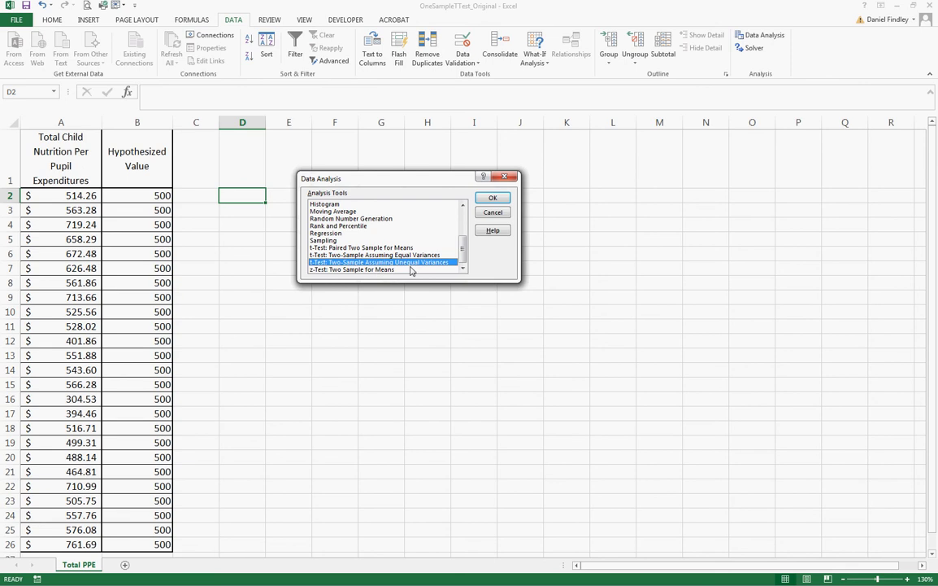
pyautogui.click(493, 200)
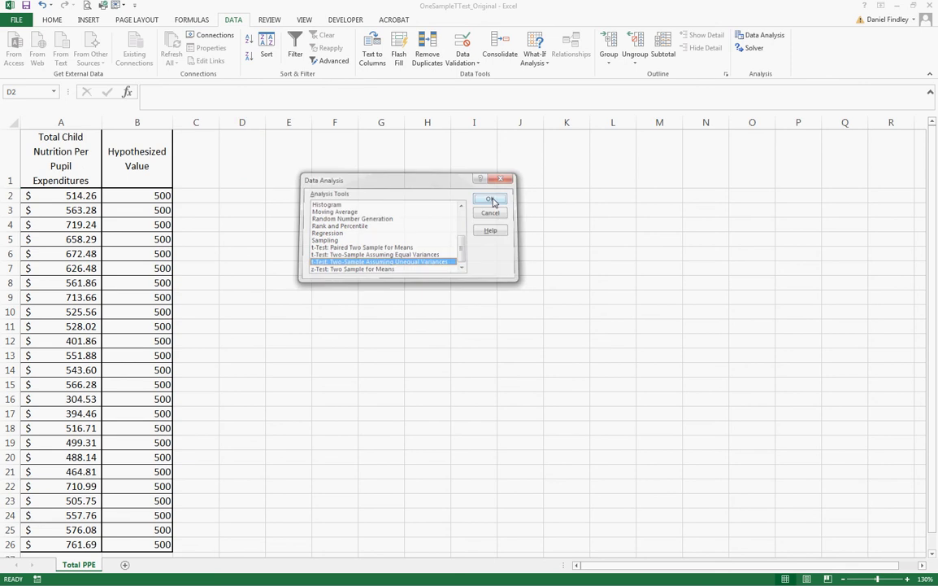
# Set the Variable 1 Range to column A, $A$1:$A$26
pyautogui.click(60, 122)
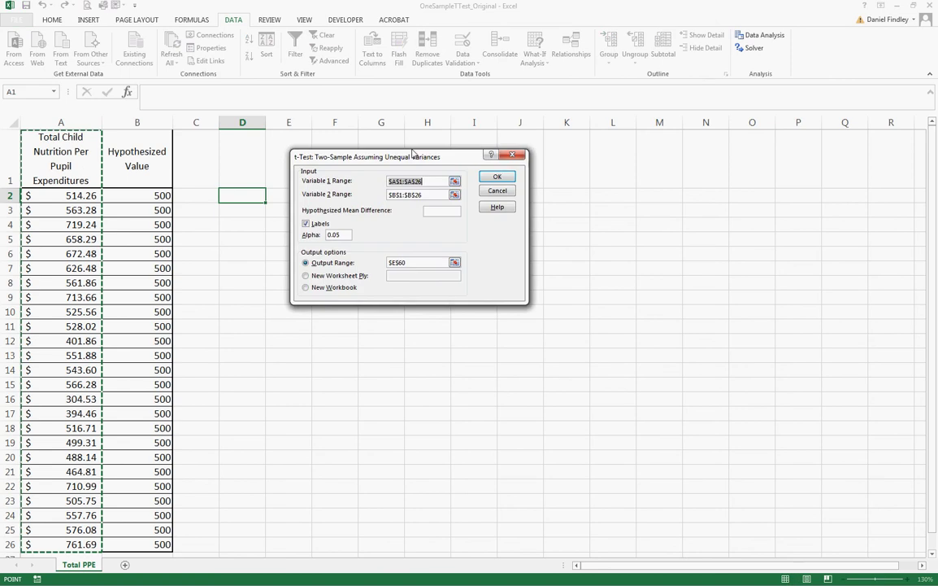
pyautogui.moveTo(412, 152); pyautogui.dragTo(376, 154)
pyautogui.press('BackSpace')
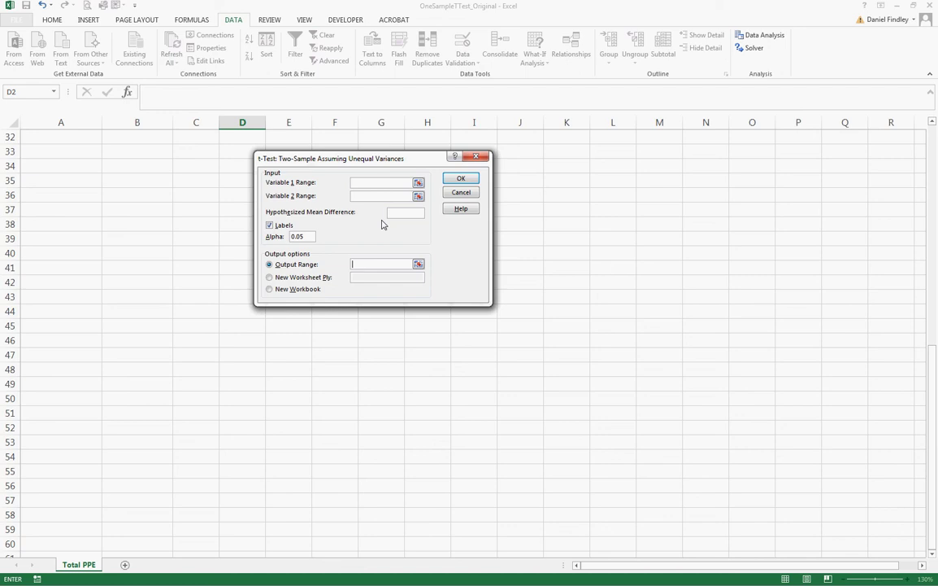
pyautogui.scroll(10, 163, 194)
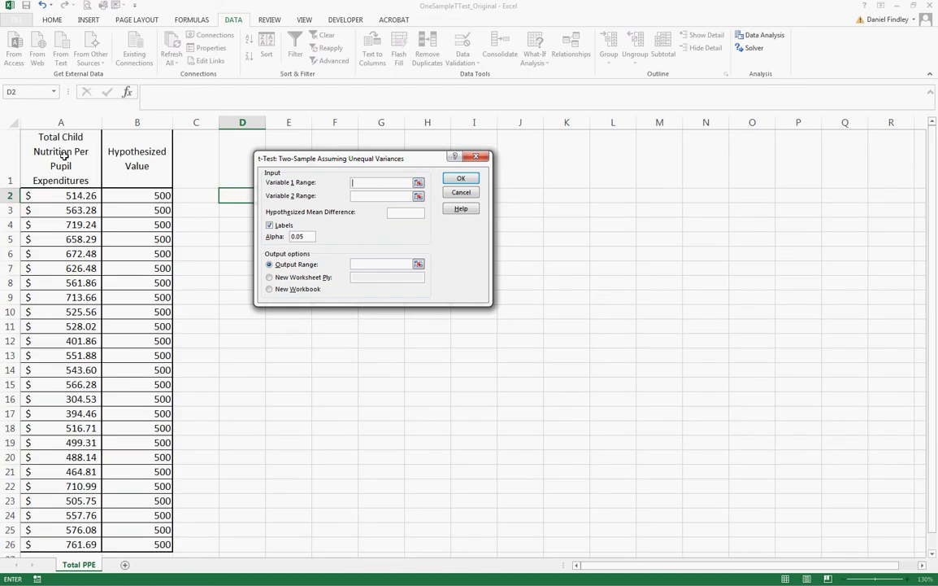
pyautogui.moveTo(63, 155); pyautogui.dragTo(37, 541)
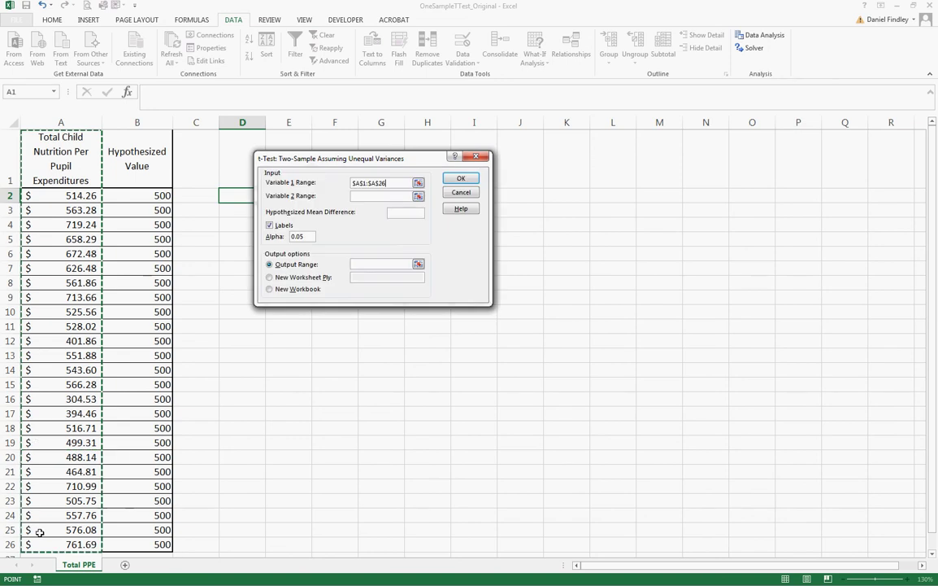
# Set the Variable 2 Range to $B$1:$B$26 and output at $D$2, then run the test
pyautogui.click(374, 198)
pyautogui.moveTo(125, 165); pyautogui.dragTo(146, 535)
pyautogui.click(270, 226)
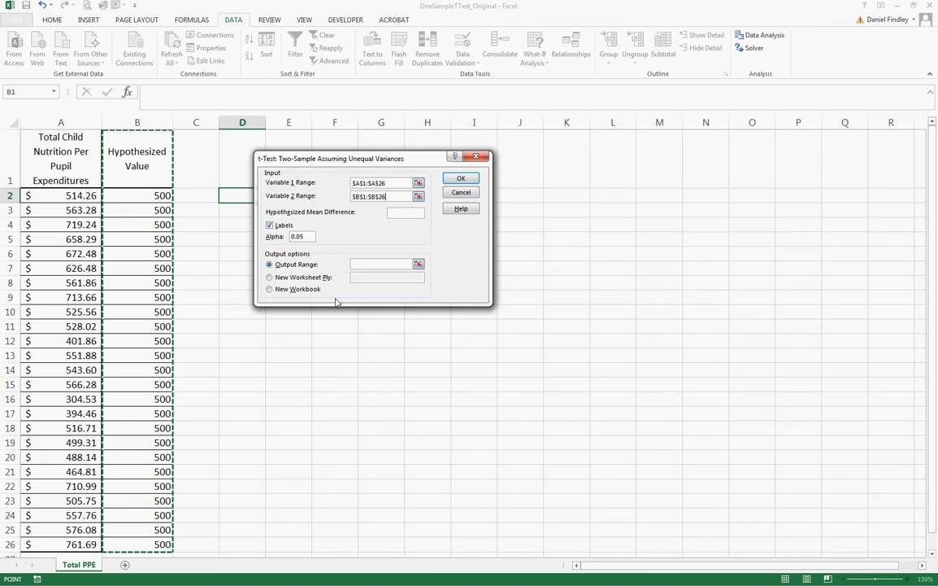
pyautogui.click(379, 264)
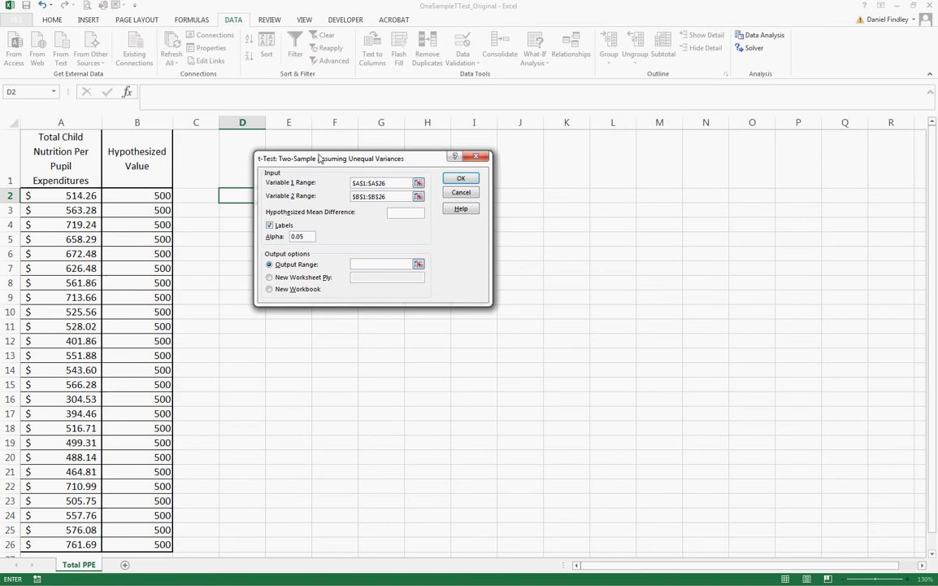
pyautogui.moveTo(320, 159); pyautogui.dragTo(376, 156)
pyautogui.click(242, 197)
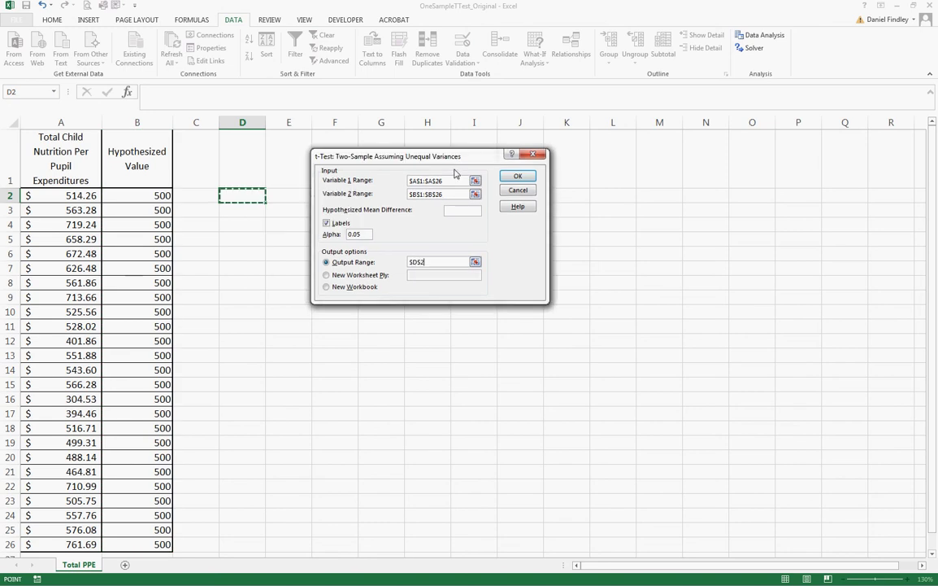
pyautogui.click(518, 176)
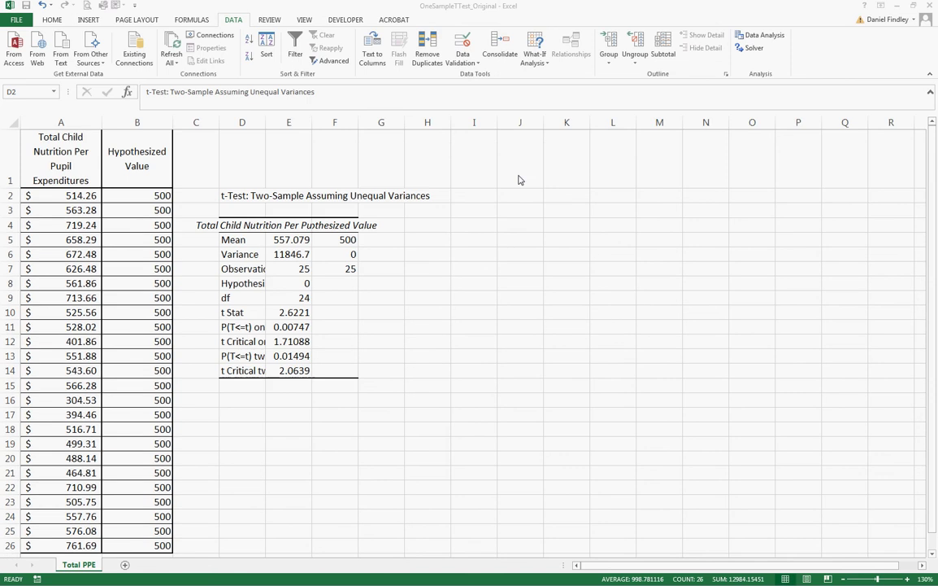
# AutoFit columns D through F to their contents
pyautogui.click(244, 122)
pyautogui.moveTo(298, 122); pyautogui.dragTo(335, 122)
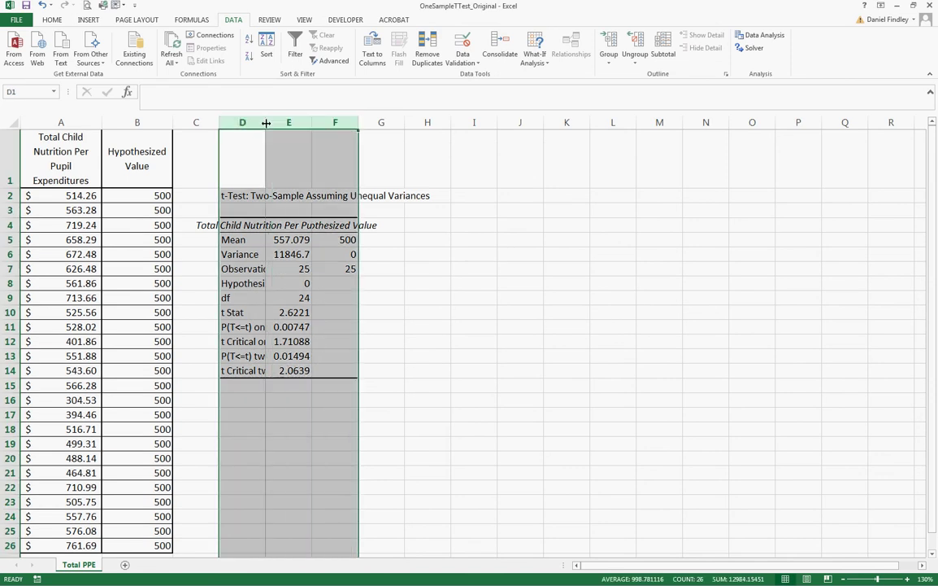
pyautogui.doubleClick(266, 122)
pyautogui.click(439, 241)
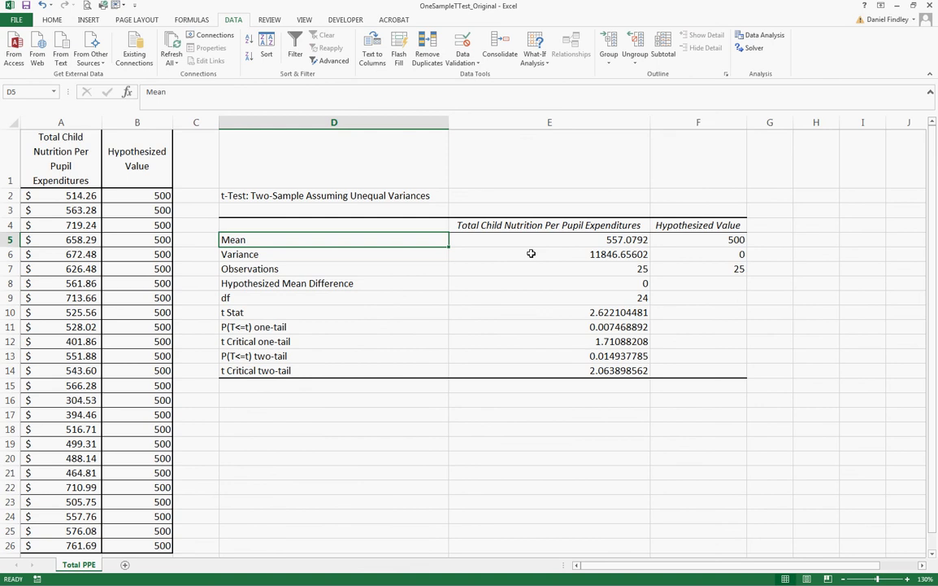
# Review the means, 25 observations and 24 df, then select the t Stat and one-tail rows D10:E12
pyautogui.click(544, 239)
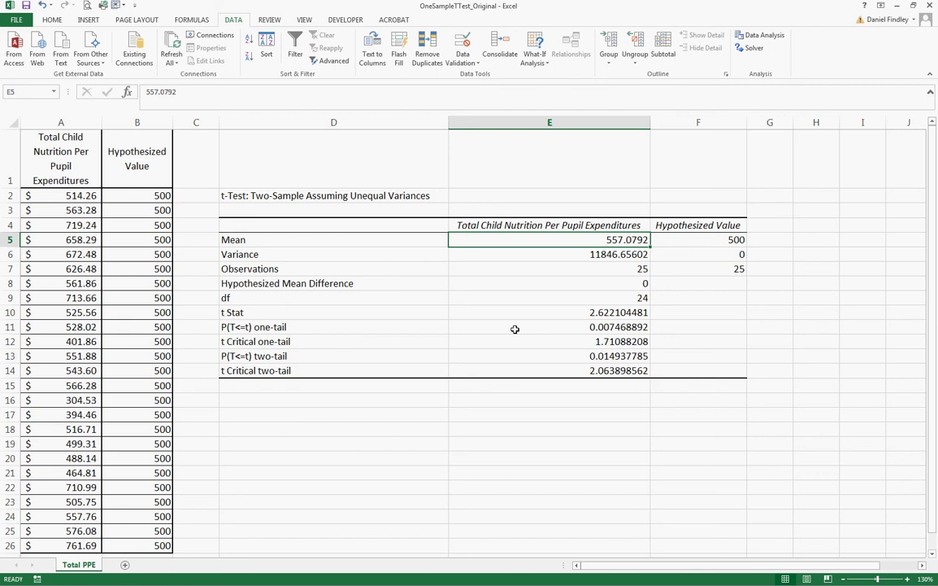
pyautogui.click(676, 240)
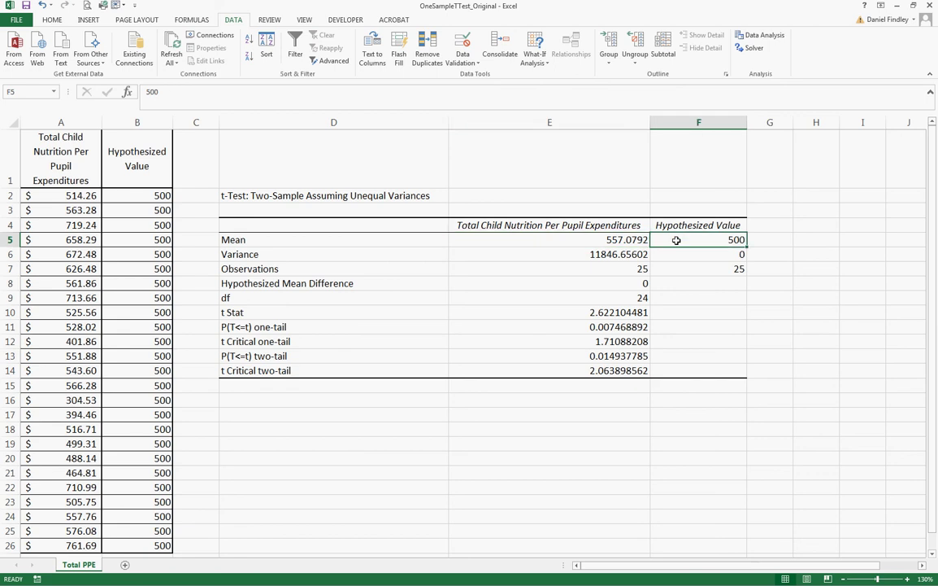
pyautogui.click(602, 270)
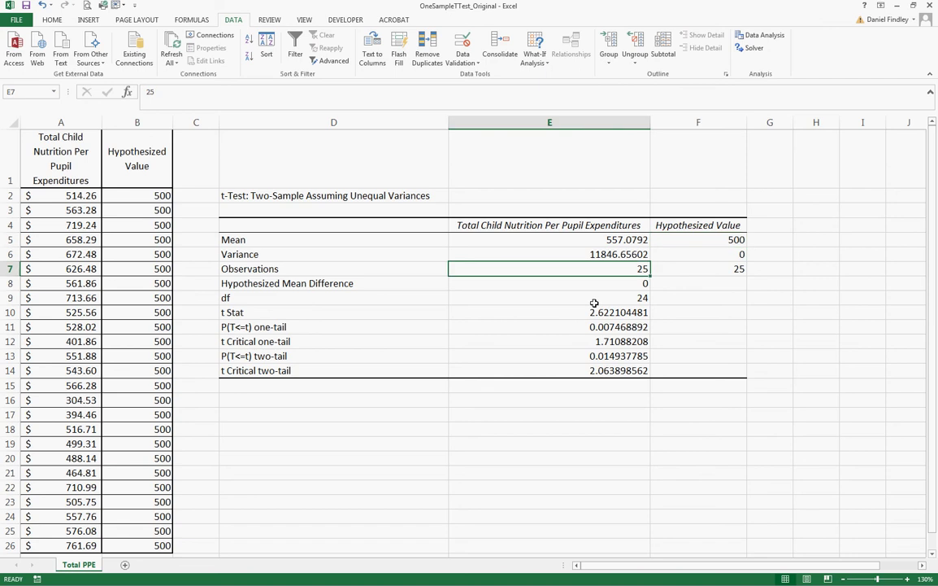
pyautogui.click(596, 299)
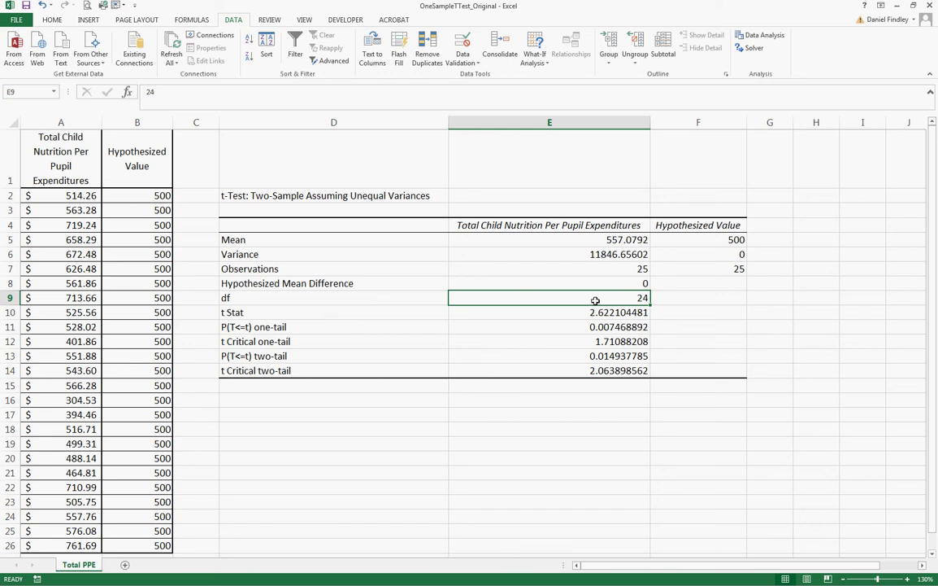
pyautogui.click(383, 315)
pyautogui.moveTo(383, 315); pyautogui.dragTo(591, 342)
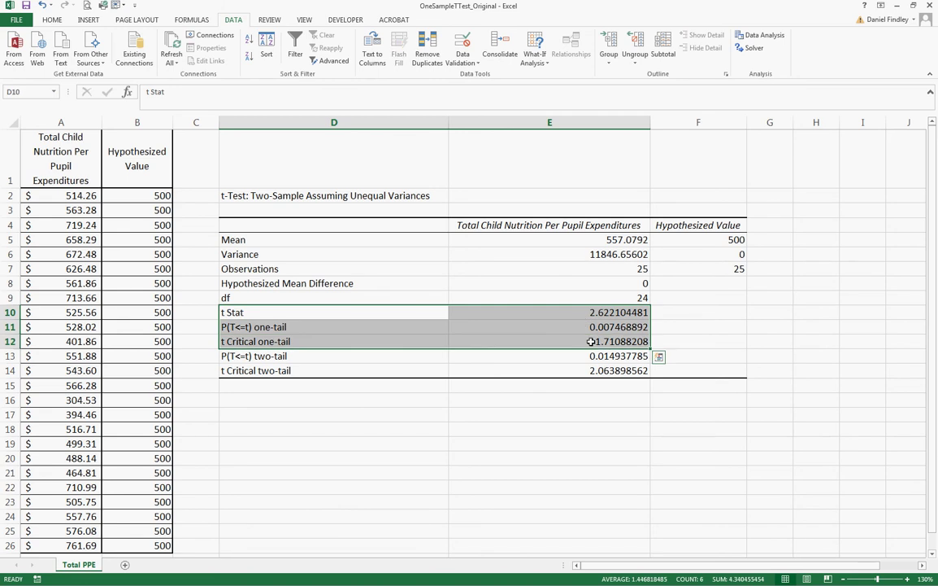
# Fill D10:E12 yellow and review the t Stat, one-tail critical t and p values
pyautogui.click(52, 19)
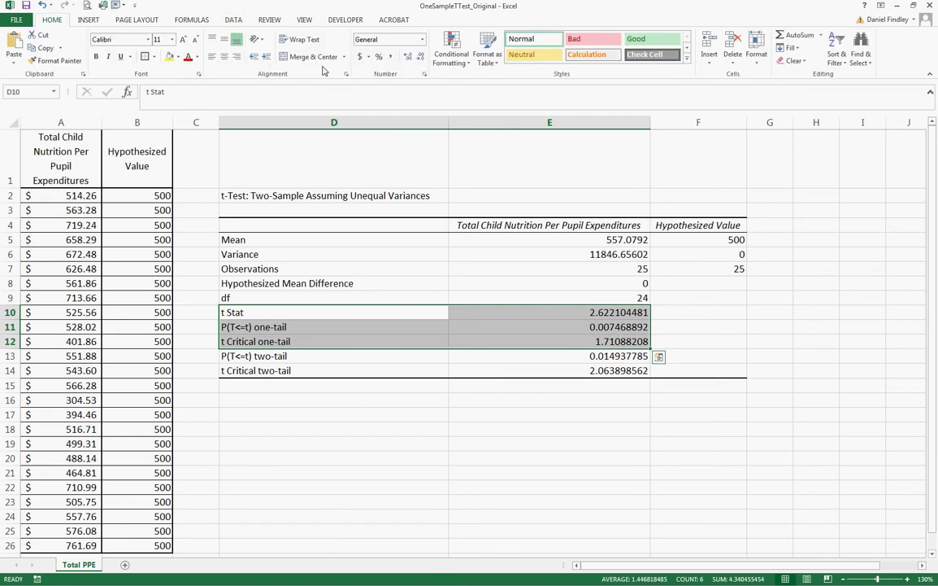
pyautogui.click(169, 56)
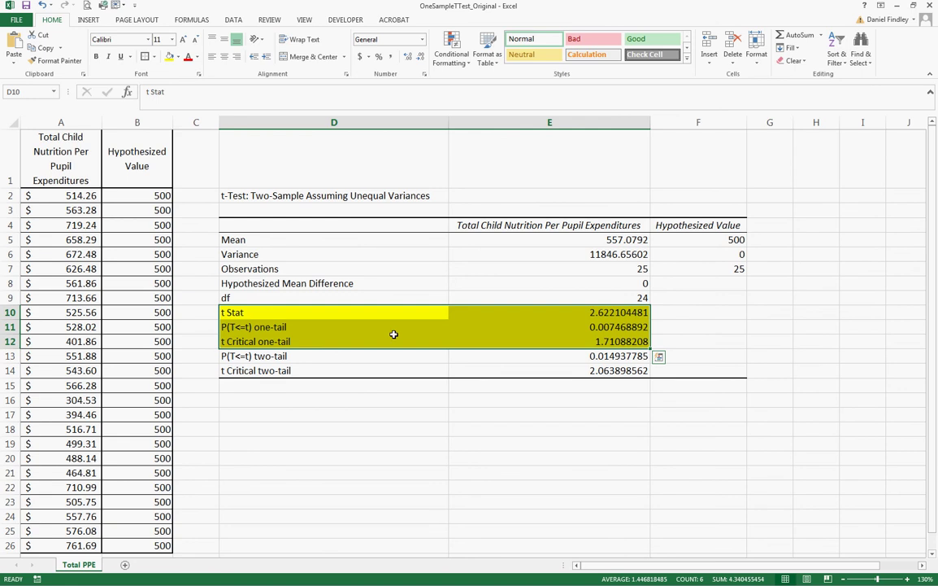
pyautogui.click(552, 314)
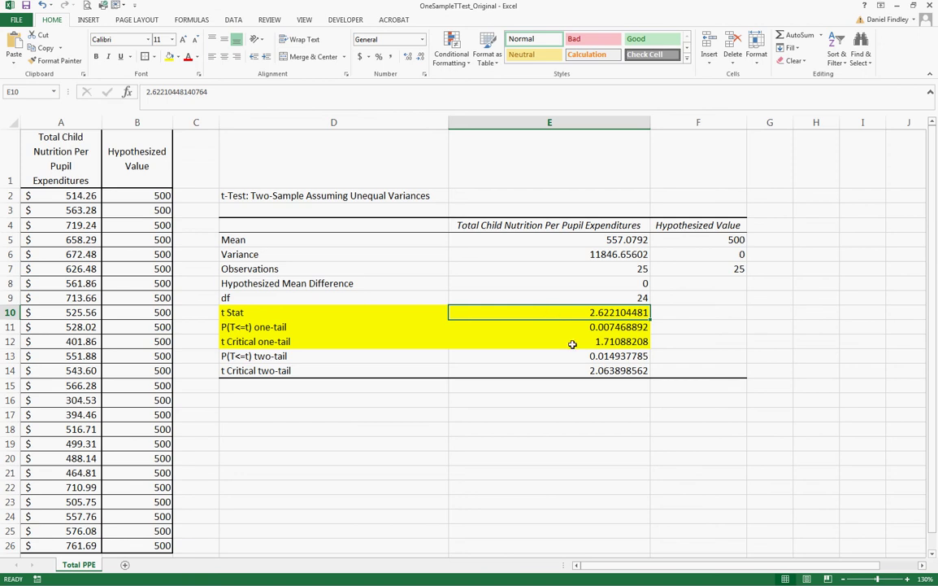
pyautogui.click(573, 342)
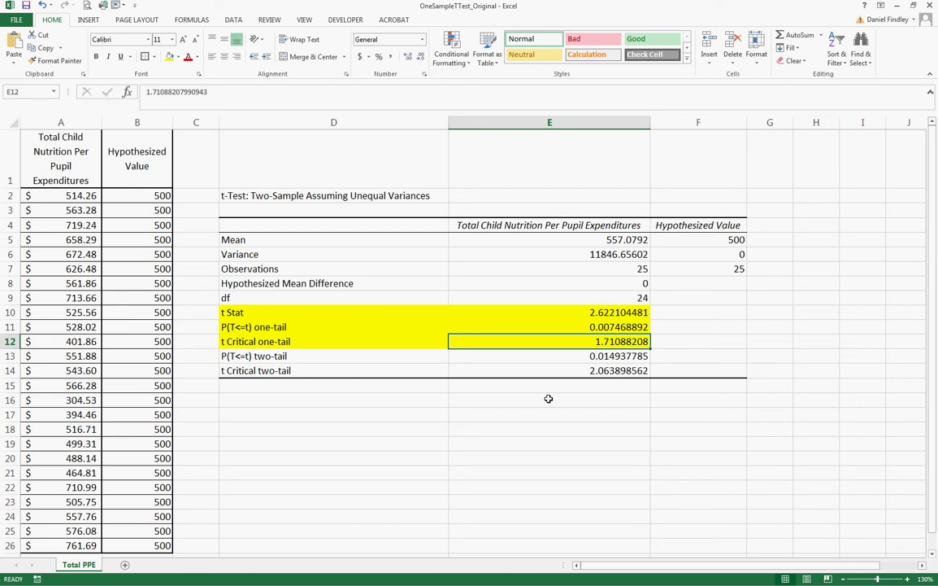
pyautogui.click(518, 326)
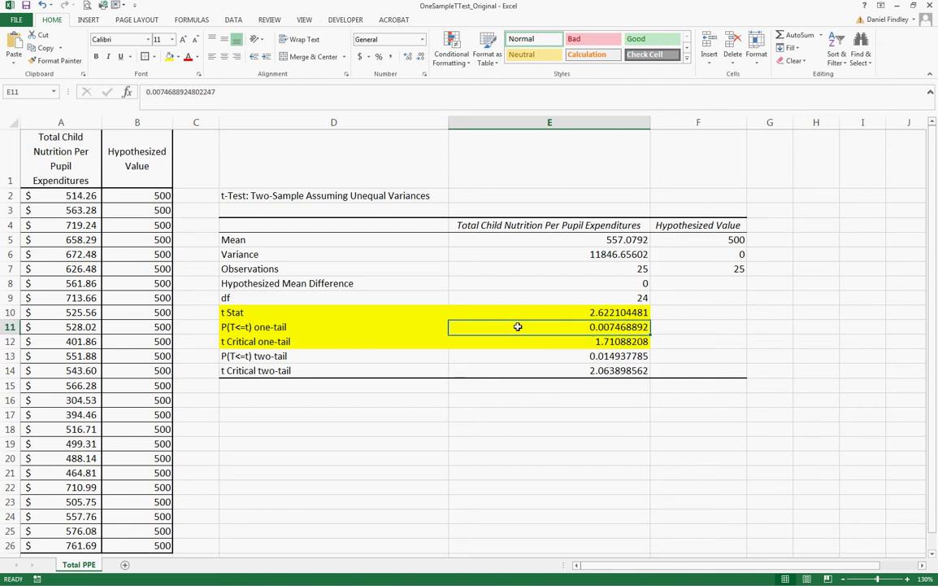